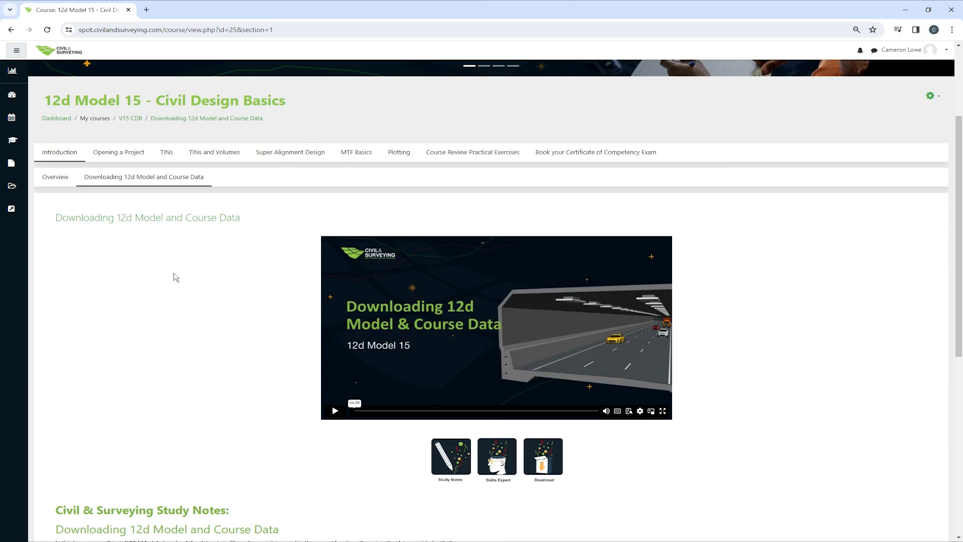
Check the latest 12d Model 15 release through the course page and compare it with the installed version in the Project Launcher.
scroll(175, 276, down, 5)
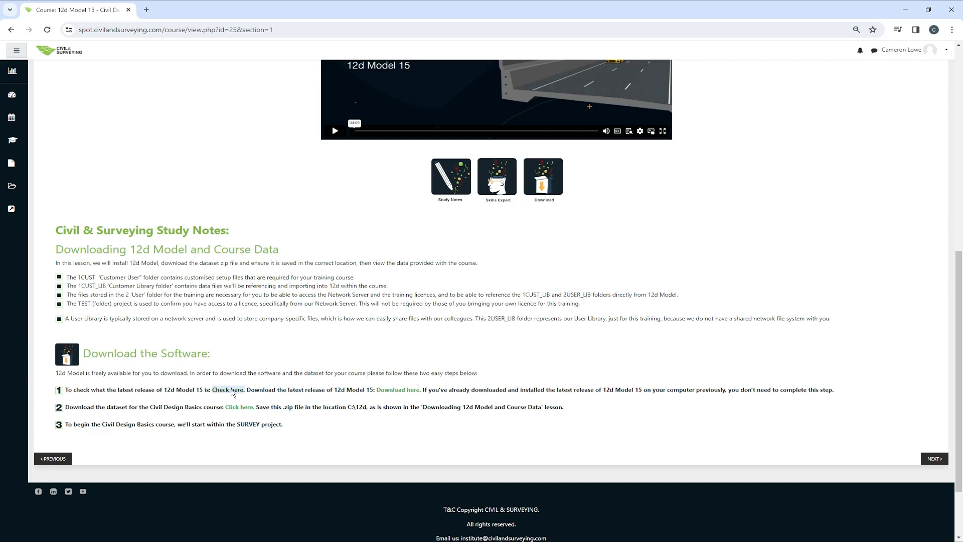
click(230, 390)
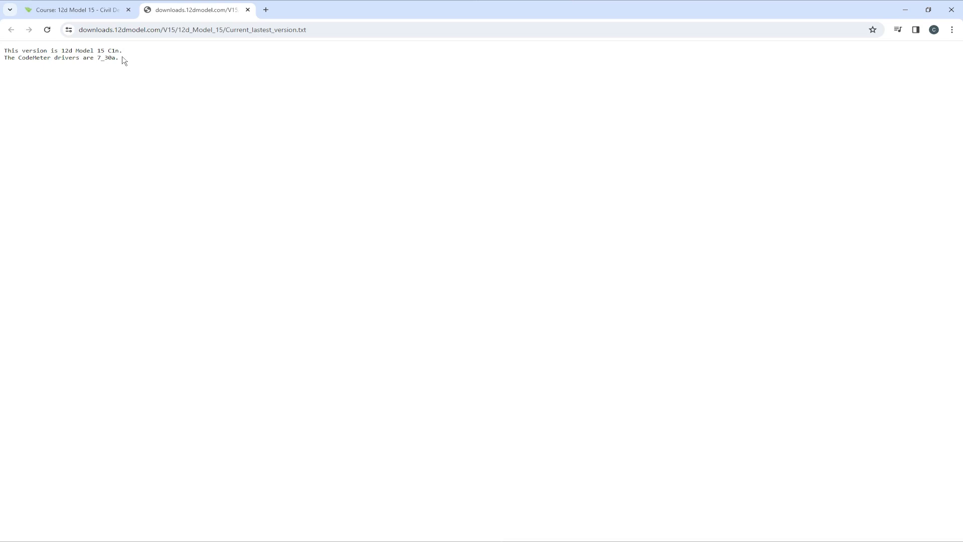
click(248, 10)
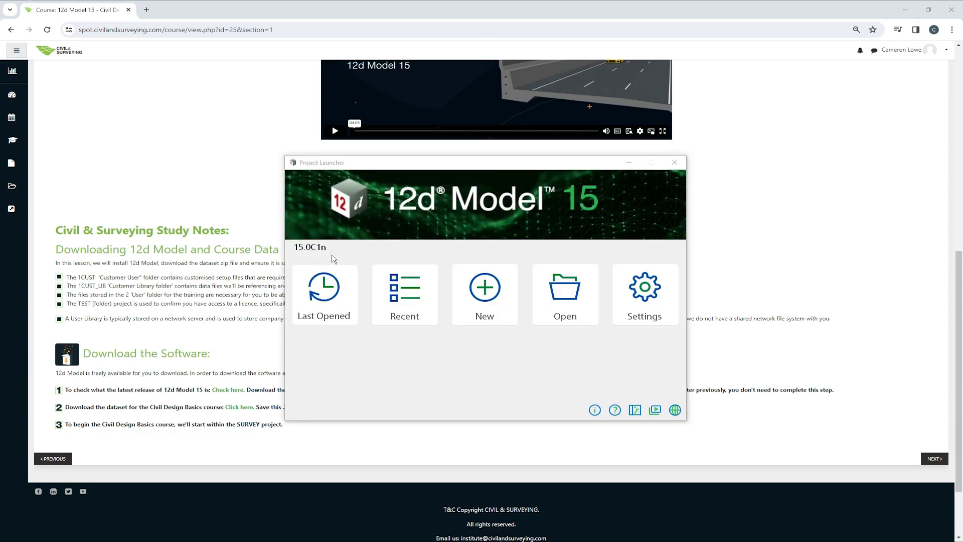
click(675, 162)
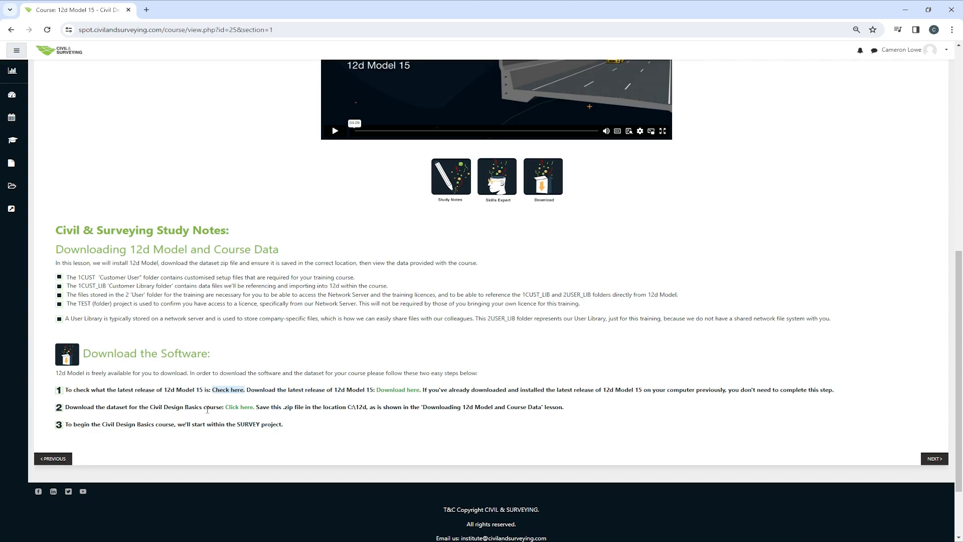
Download the Civil Design Basics dataset and copy Training_15_SPOT_Civil_Design_Basics.zip from Downloads into C:\12d.
click(239, 408)
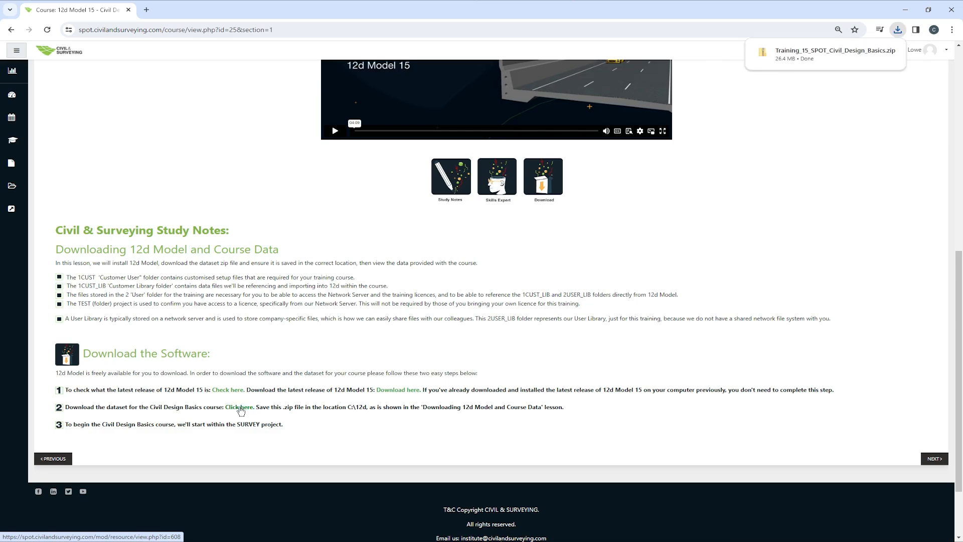
key(super+e)
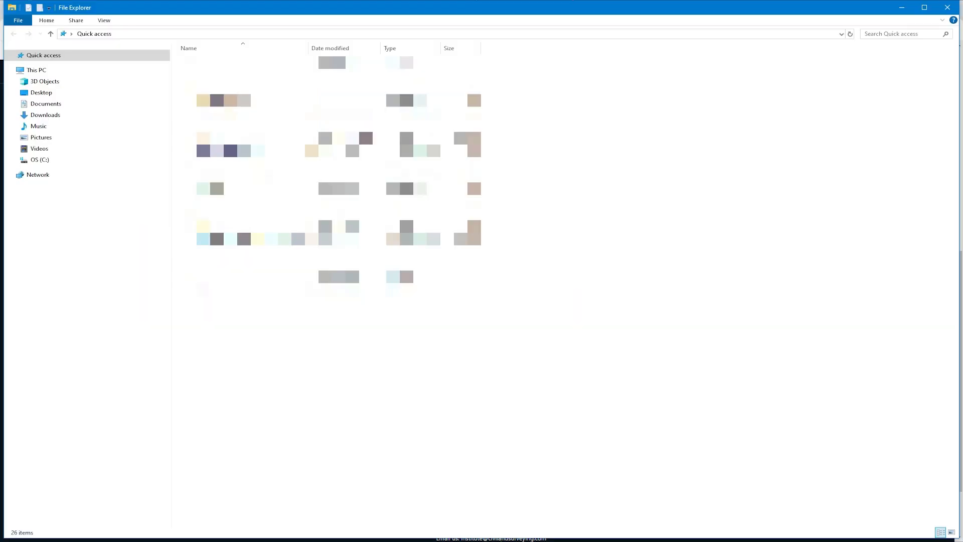
click(50, 160)
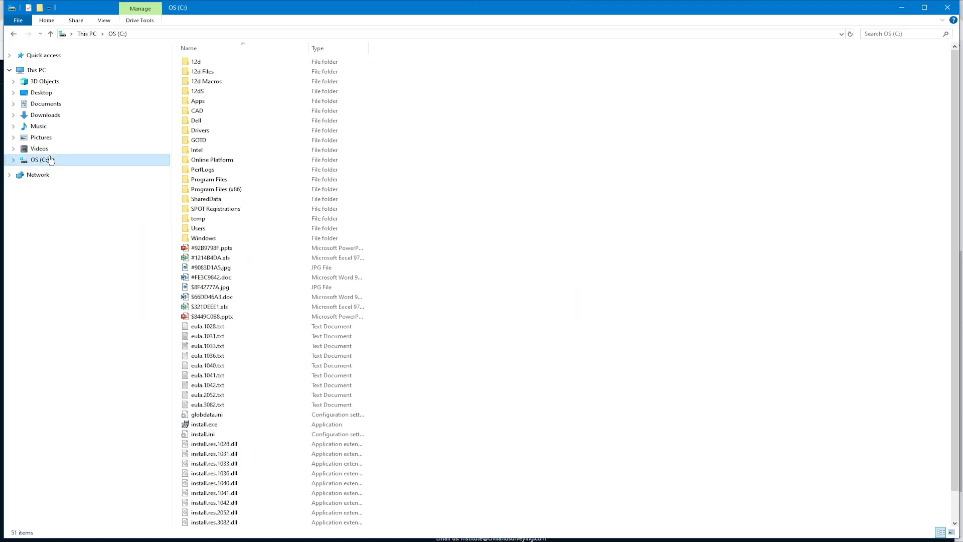
double_click(207, 65)
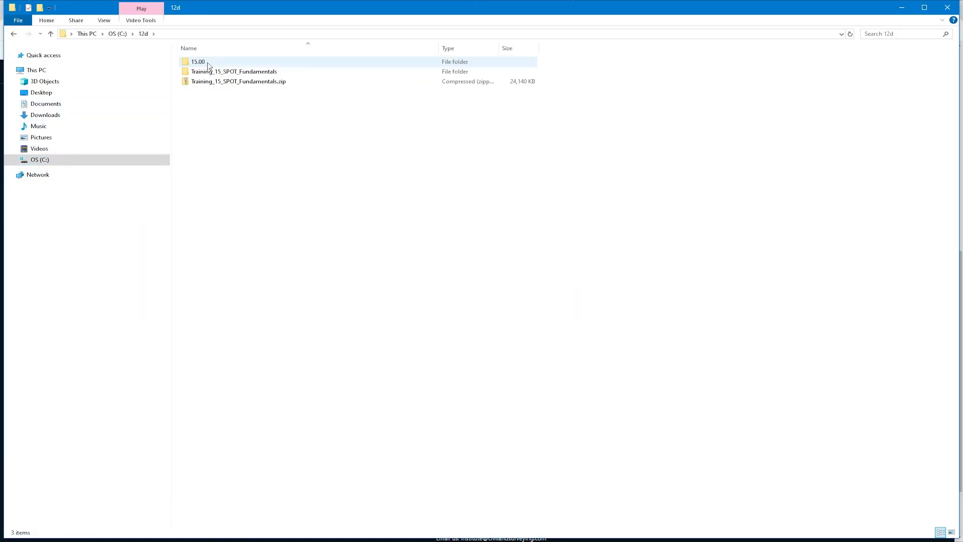
click(51, 117)
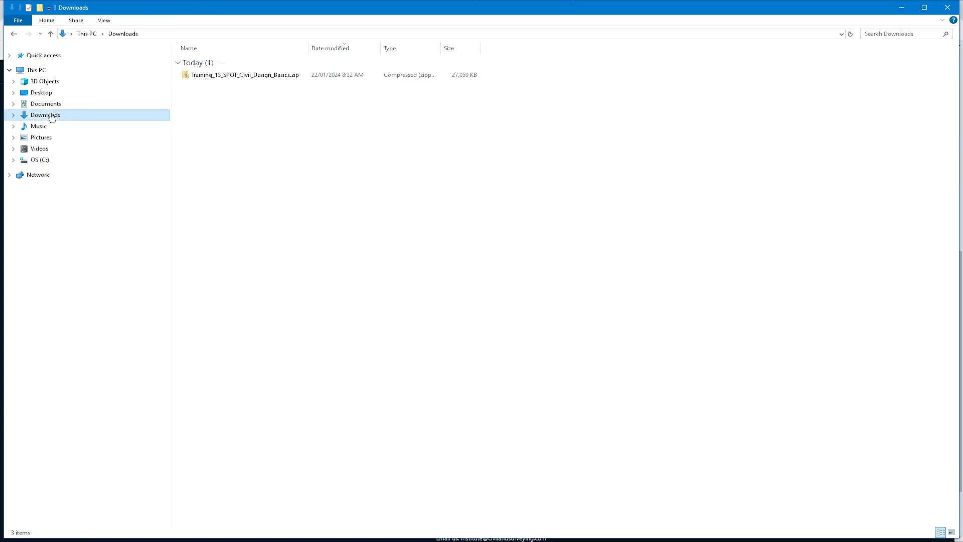
click(248, 76)
right_click(248, 76)
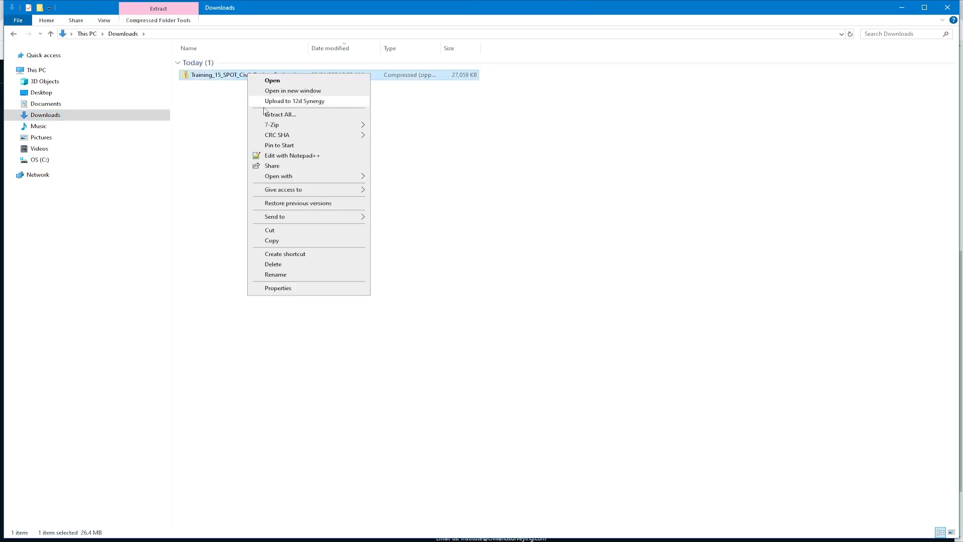
click(299, 243)
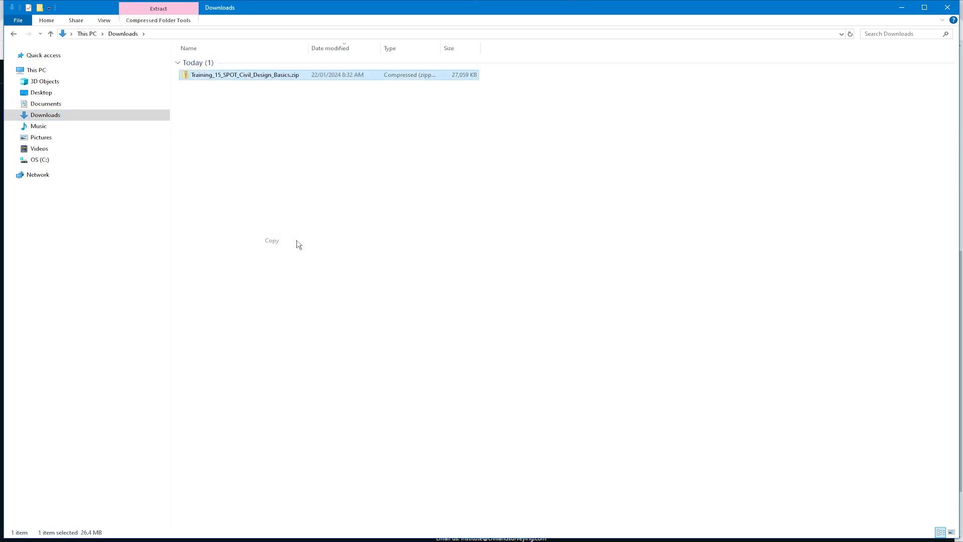
click(14, 35)
right_click(256, 146)
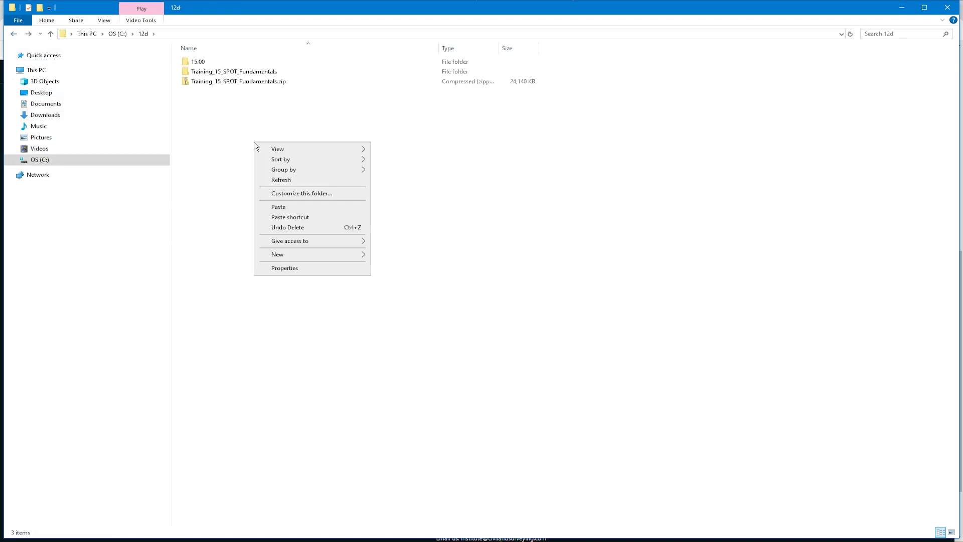
click(303, 207)
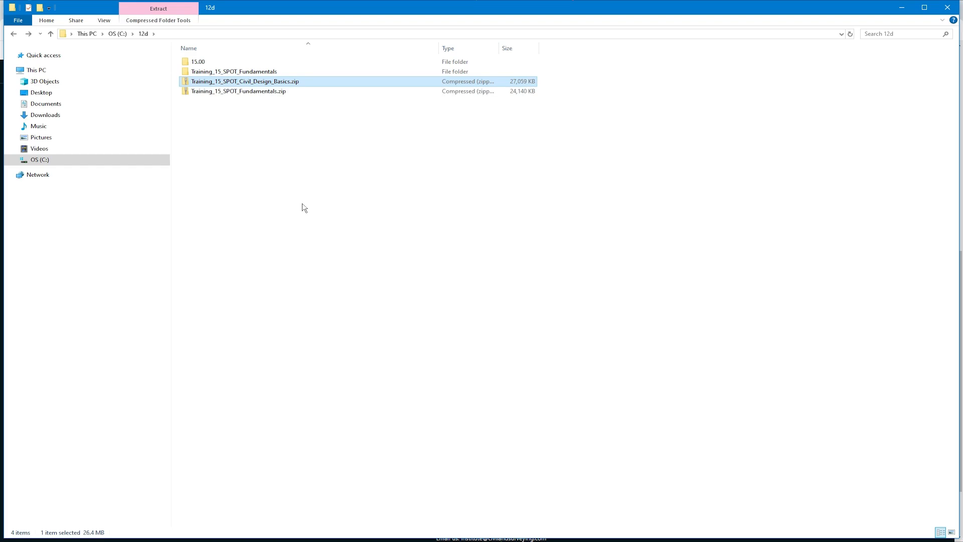
Extract Training_15_SPOT_Civil_Design_Basics.zip directly into C:\12d and open the extracted course folder.
right_click(253, 82)
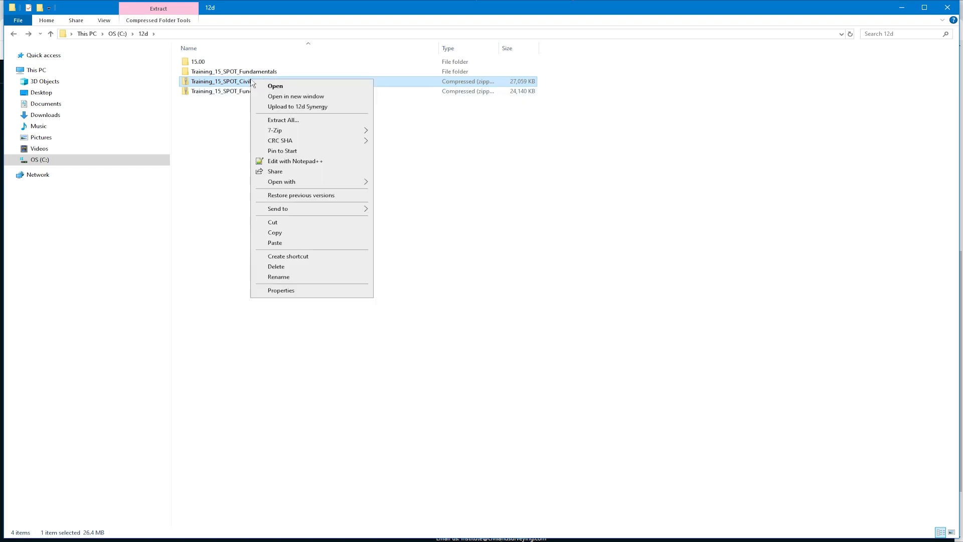
click(294, 122)
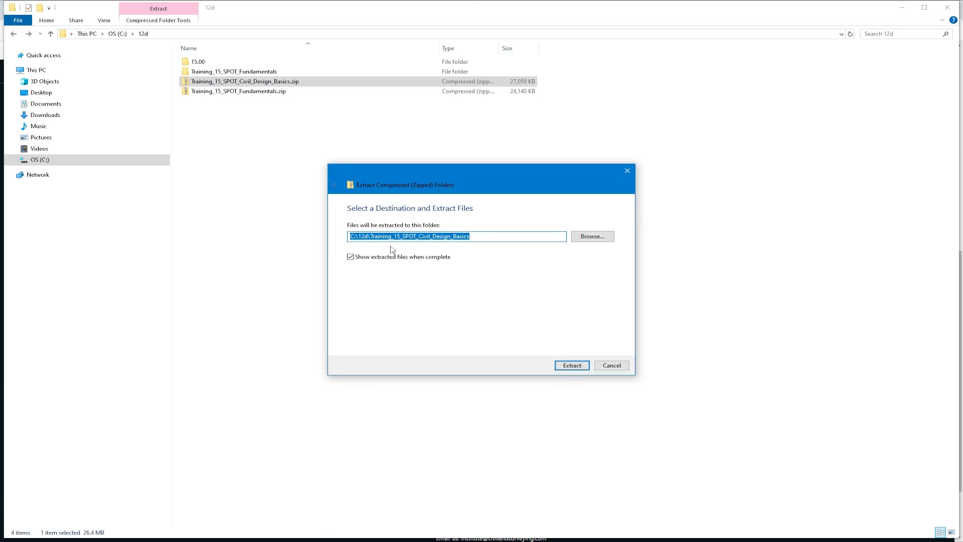
drag(369, 237, 519, 233)
key(BackSpace)
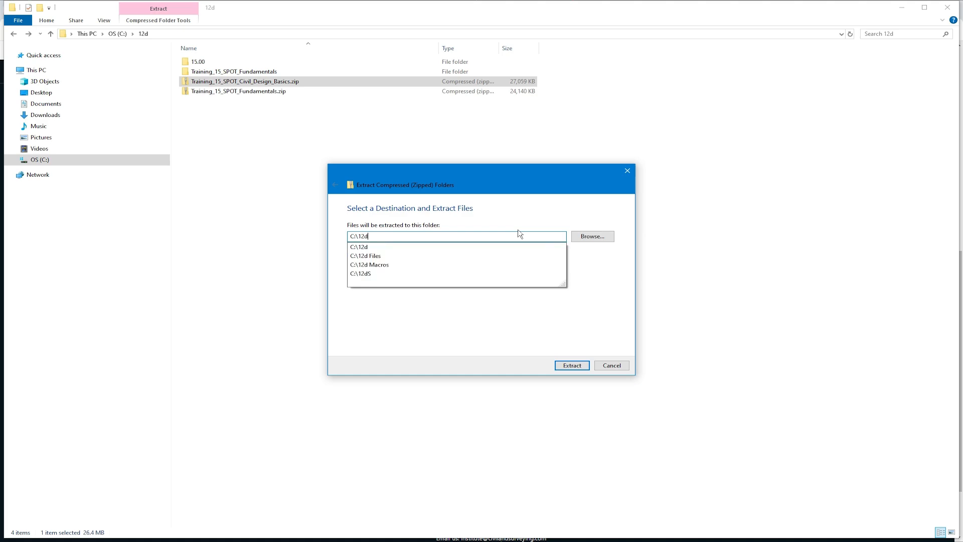
click(572, 366)
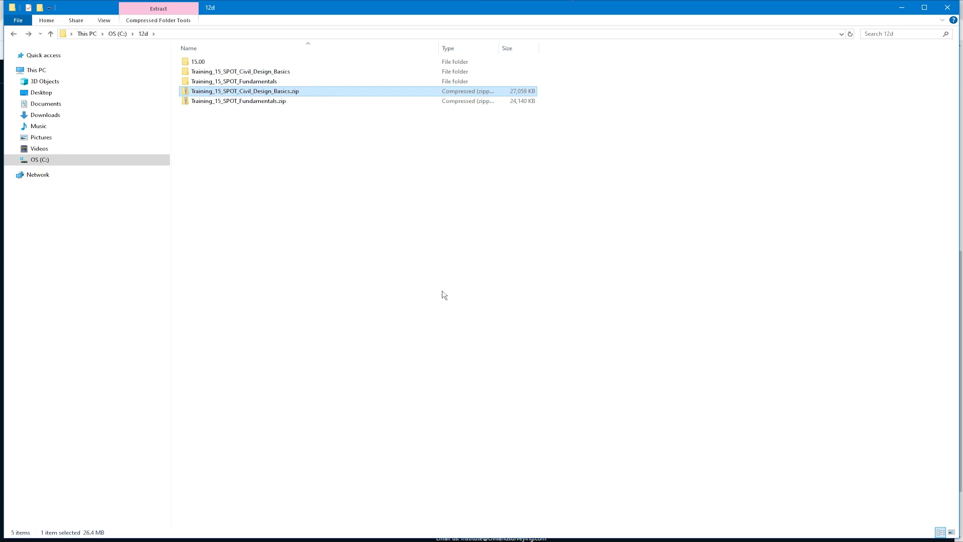
click(276, 73)
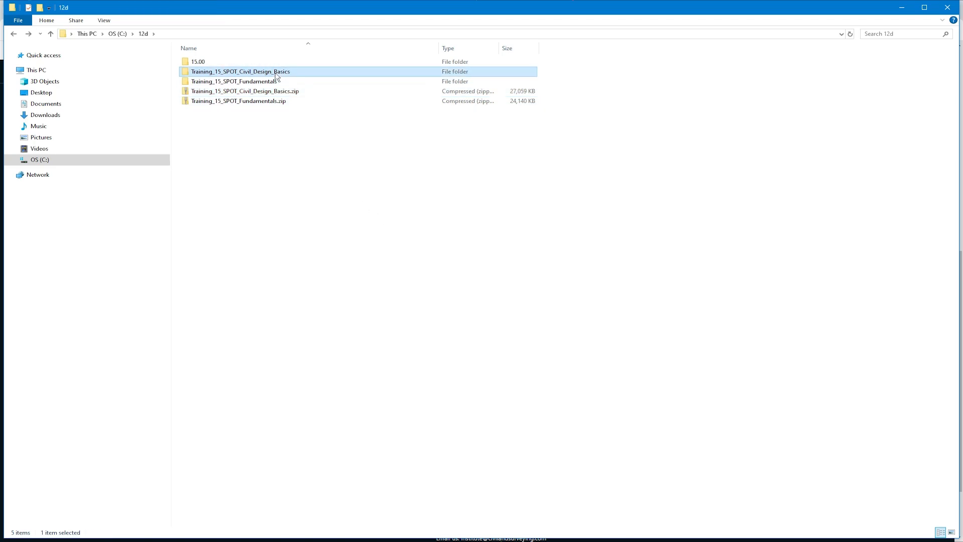
double_click(276, 74)
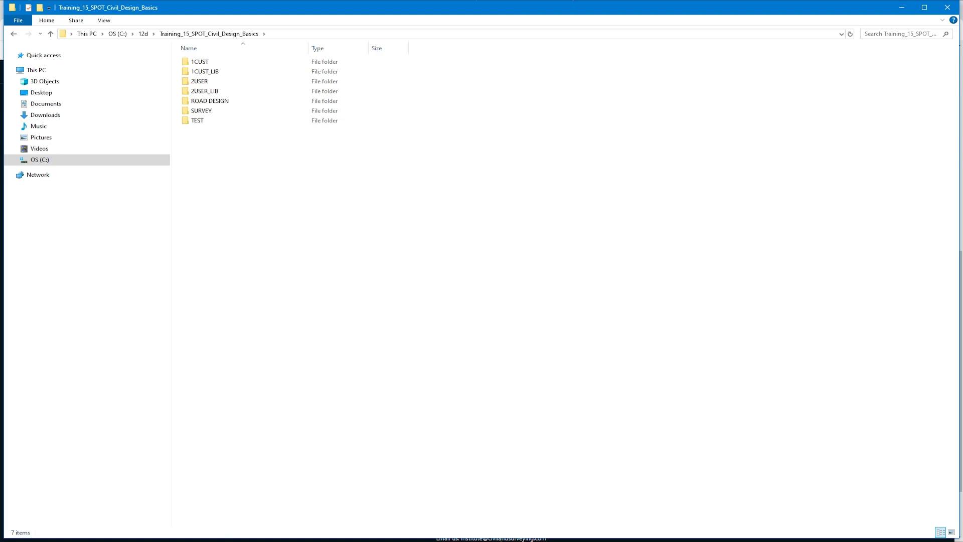
Switch to Outlook and open the nodes.12d15n attachment of the 12d Model 15.0 authorisation email.
click(222, 541)
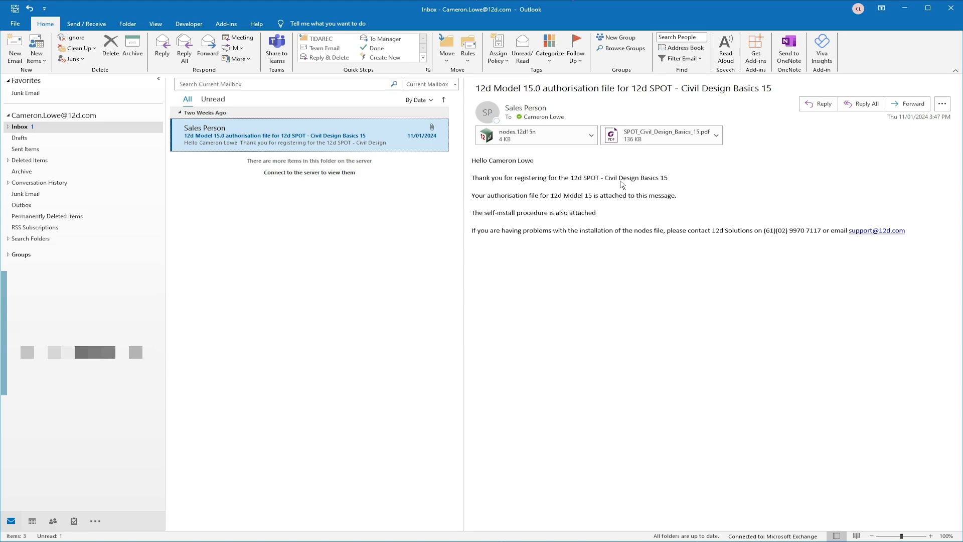
double_click(554, 142)
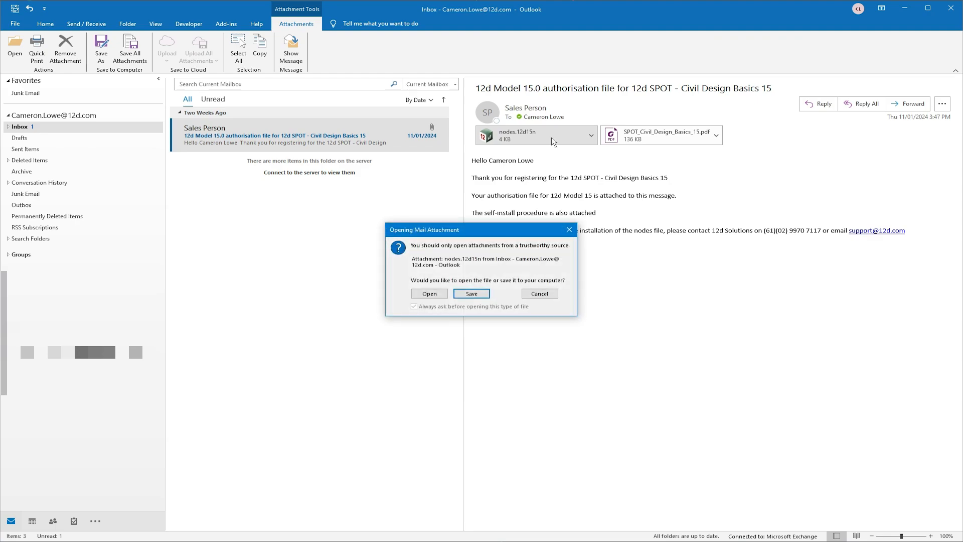
click(430, 294)
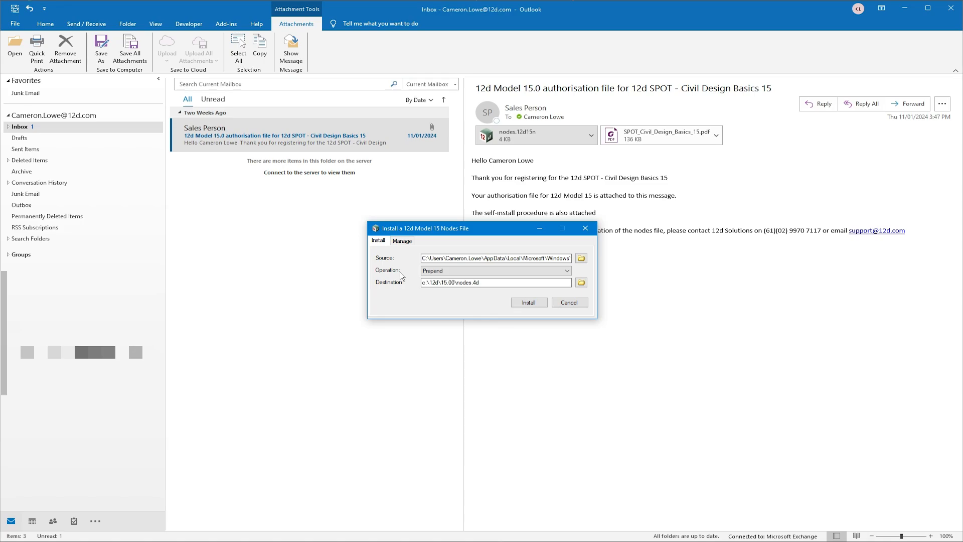
Set the nodes file destination to nodes in C:\12d\Training_15_SPOT_Civil_Design_Basics\2USER and start the installation.
click(584, 286)
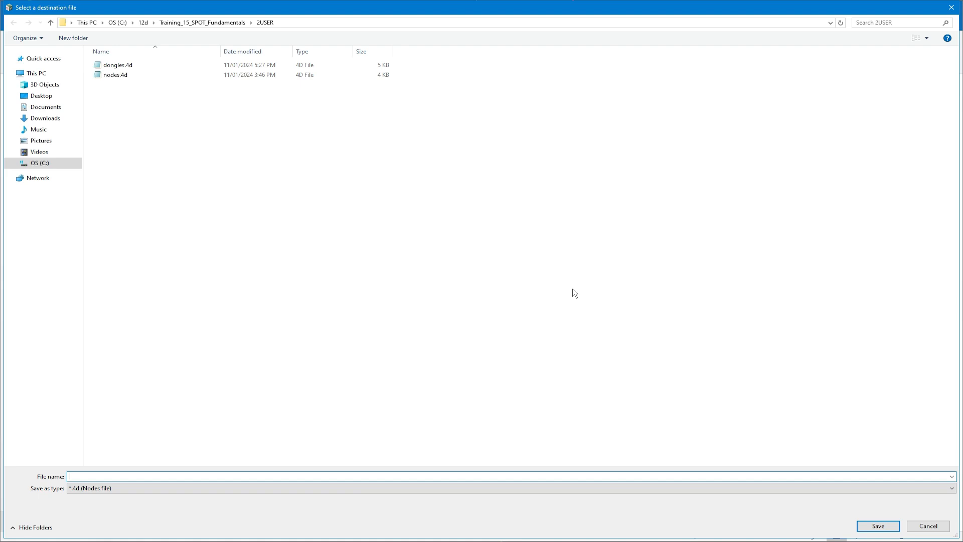
click(117, 24)
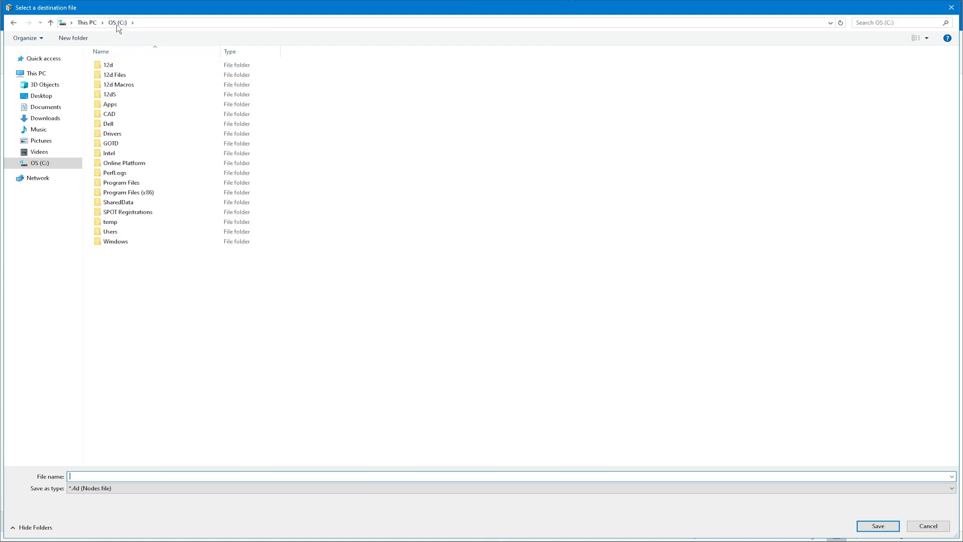
double_click(111, 68)
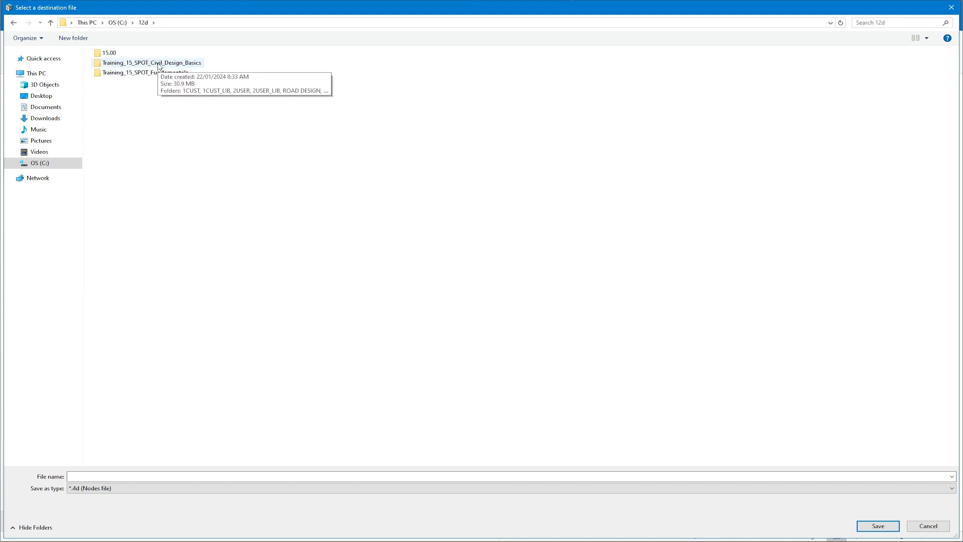
double_click(159, 64)
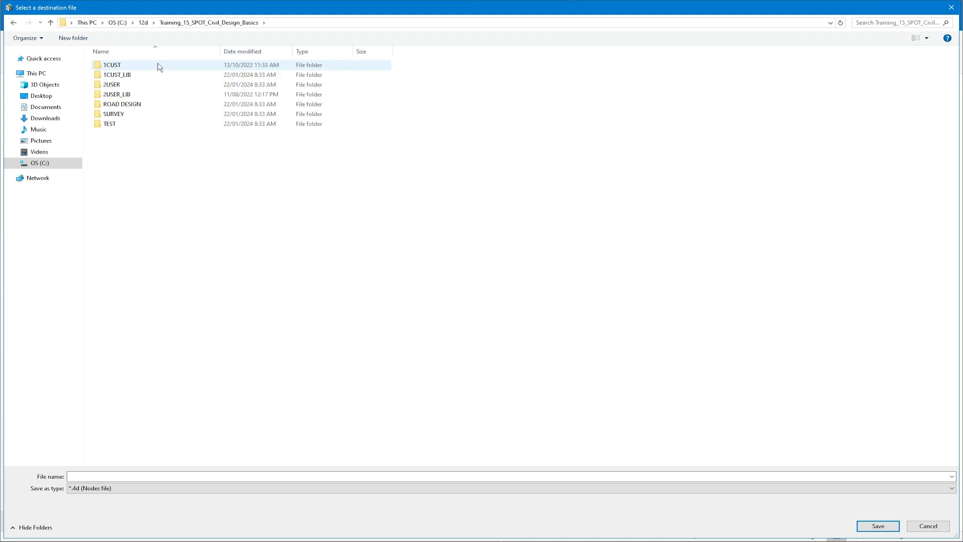
double_click(118, 86)
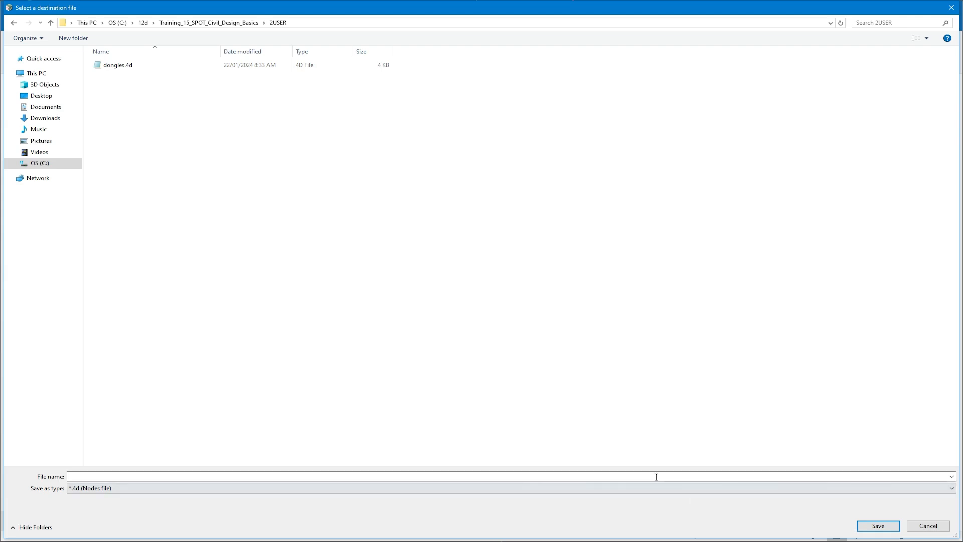
text(nodes)
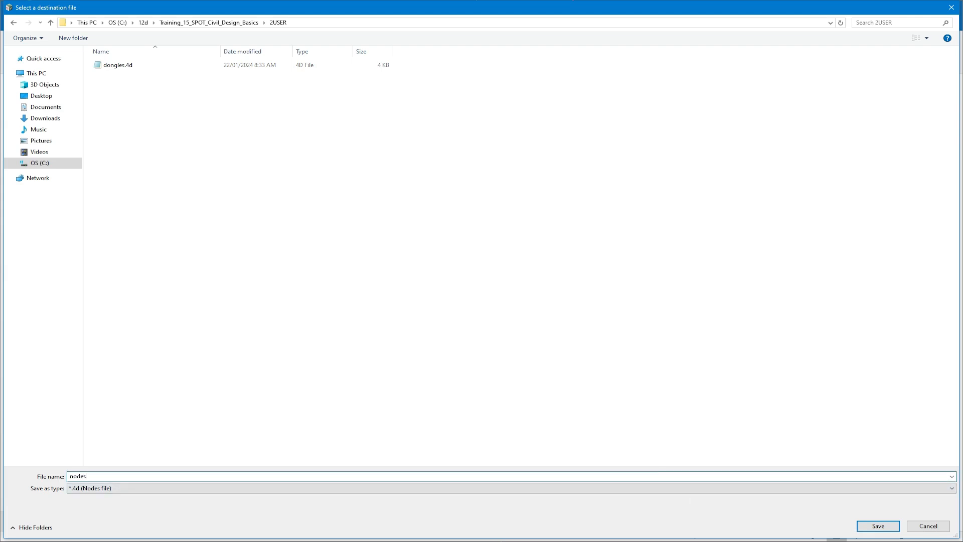
click(878, 526)
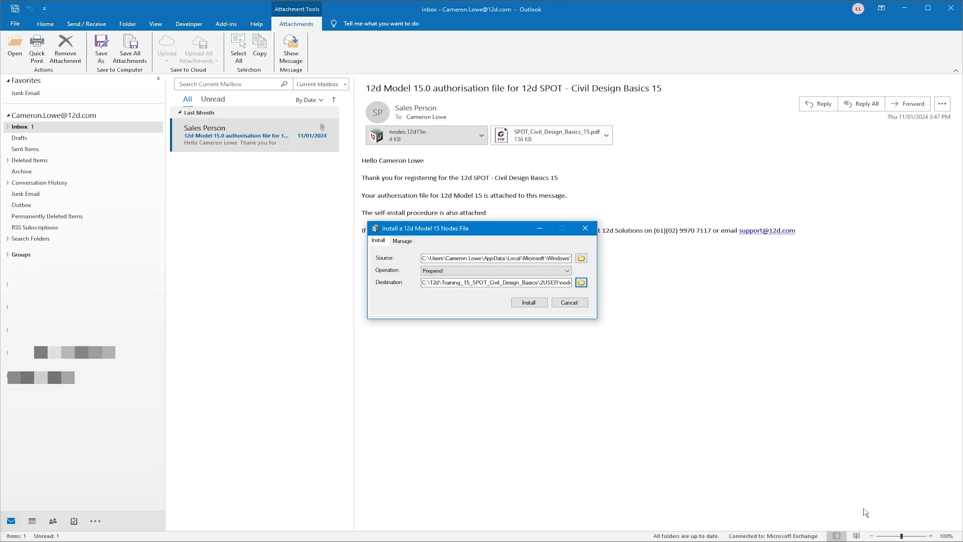
click(537, 304)
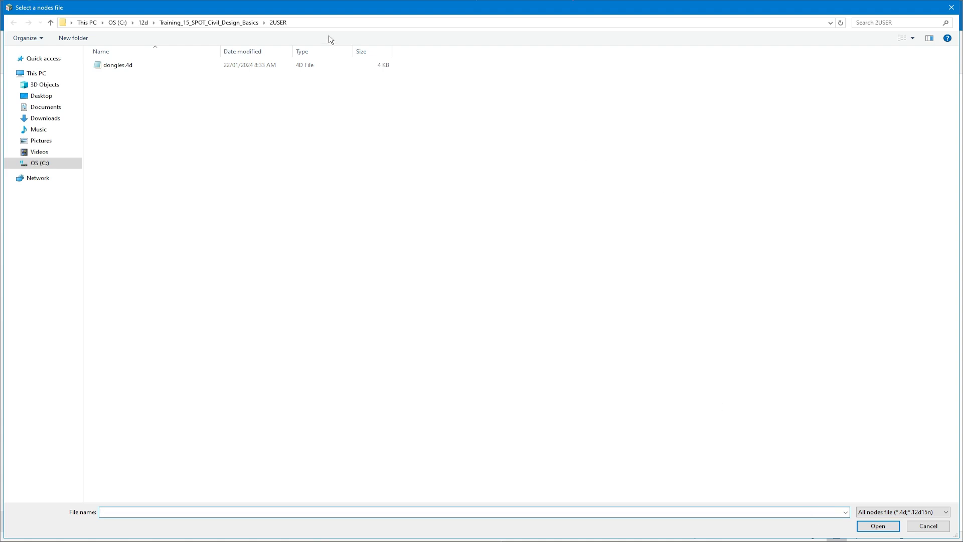
Copy the 2USER folder path, set the destination to C:\12d\Training_15_SPOT_Civil_Design_Basics\2USER\nodes.4d and install the nodes file.
click(317, 25)
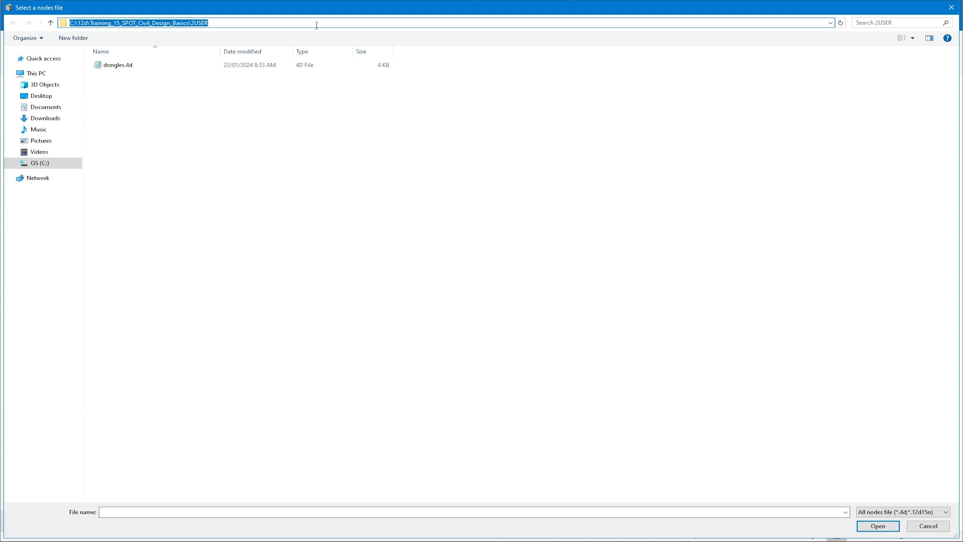
click(931, 528)
drag(502, 283, 404, 286)
key(ctrl+v)
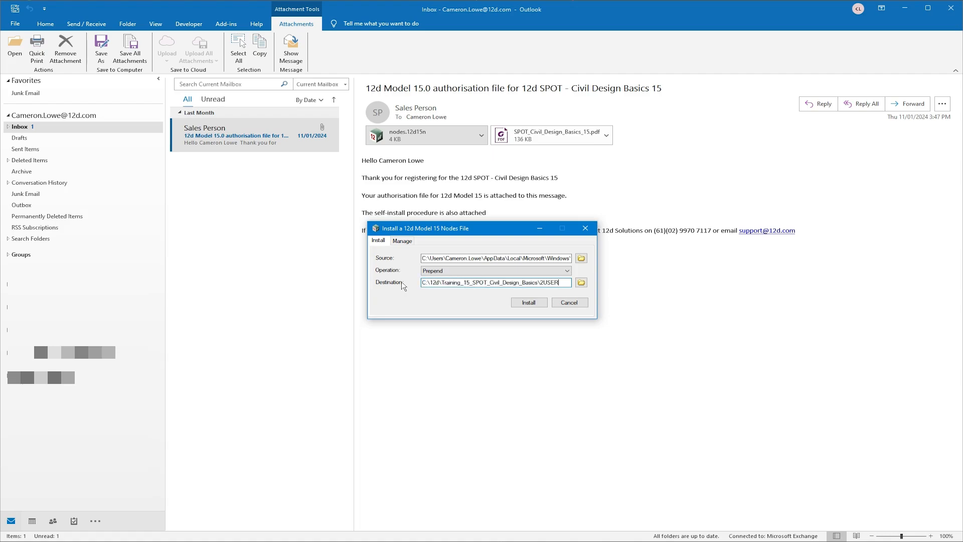
text(\nodes)
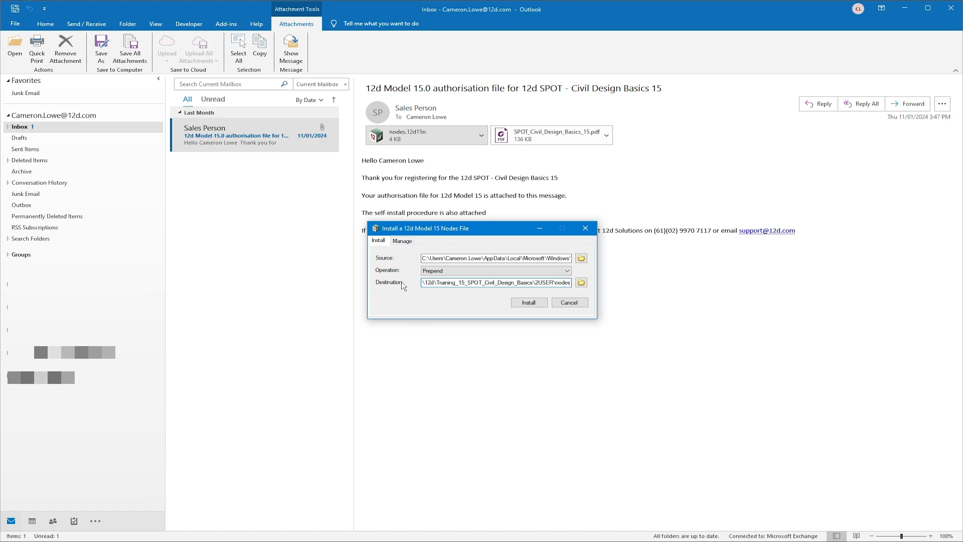
text(.4d)
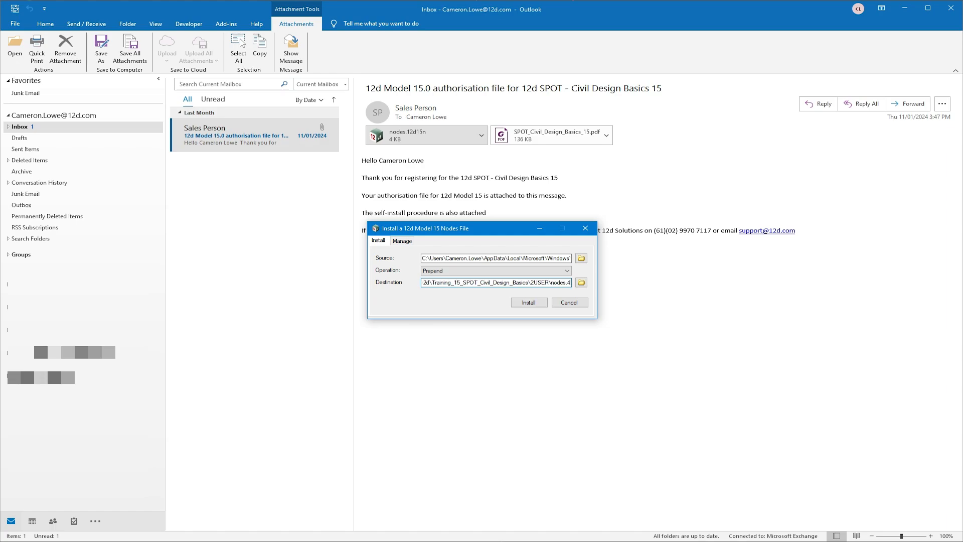
click(530, 302)
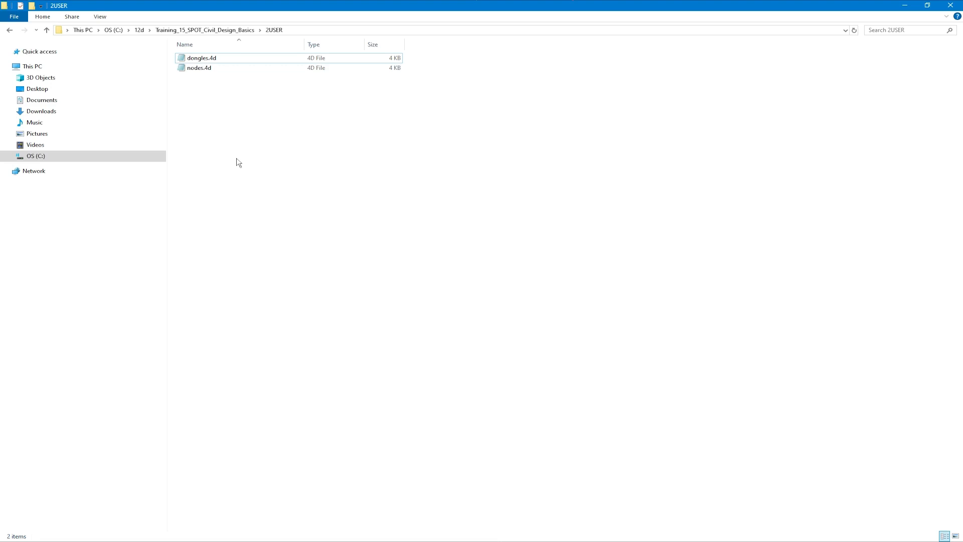
Open the TEST project from the course's TEST folder, accepting the security warning, to check the licence and folder setup.
key(super+Down)
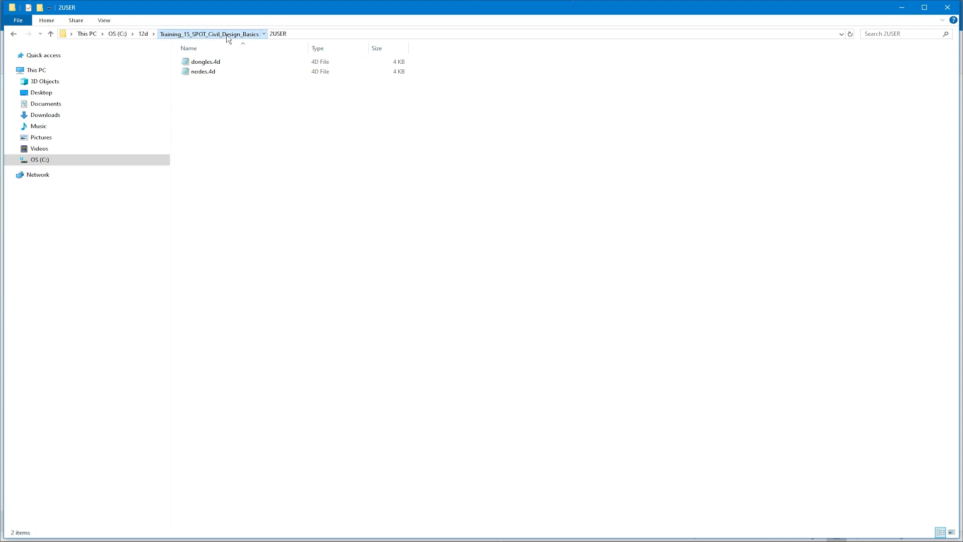
click(227, 35)
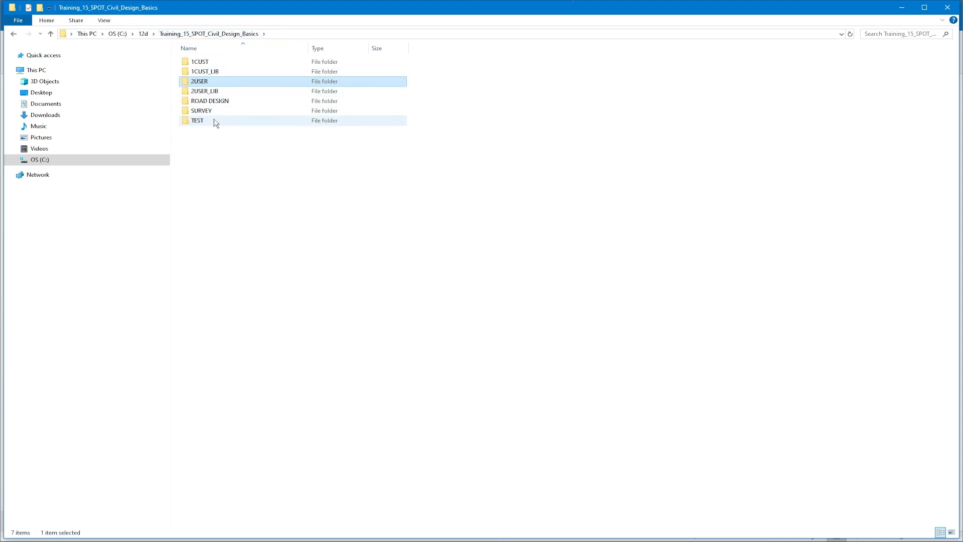
mouse_move(216, 123)
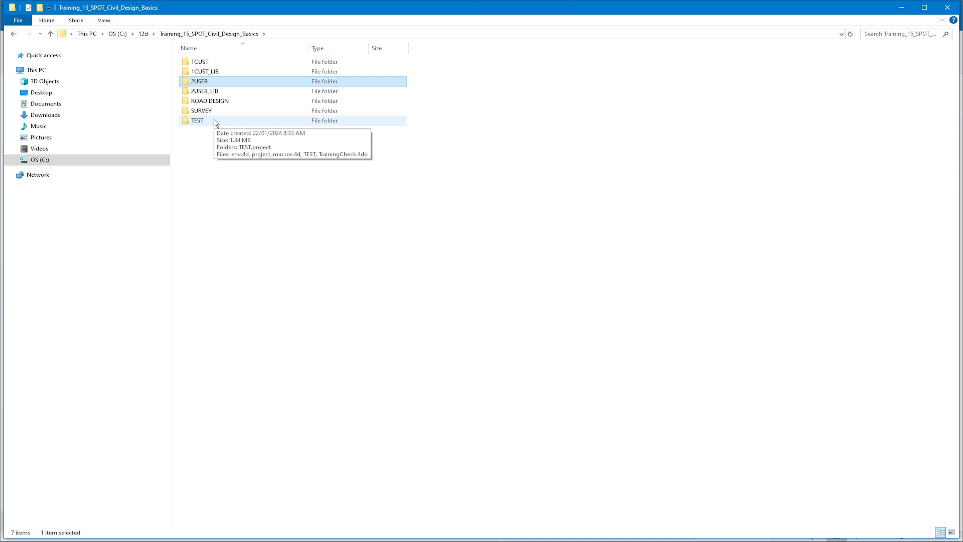
double_click(215, 121)
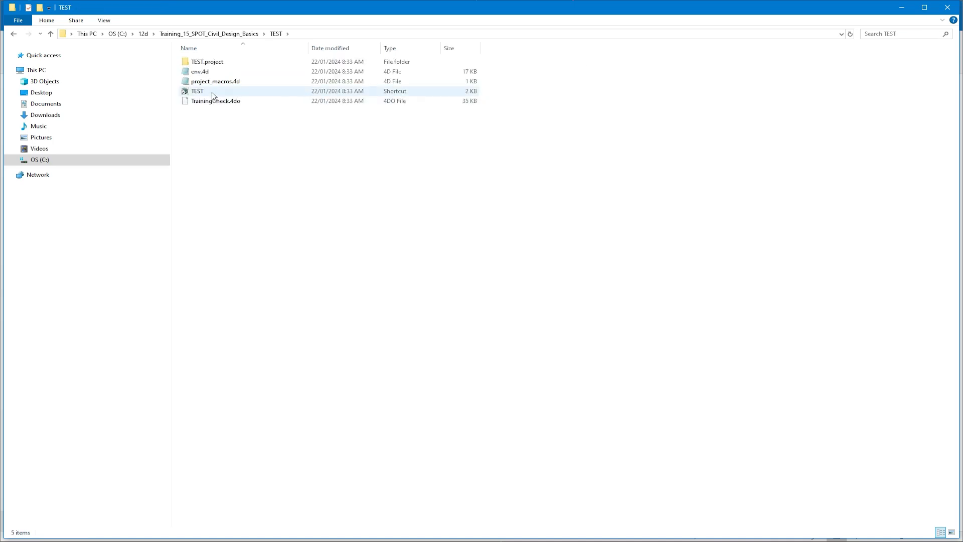
double_click(213, 95)
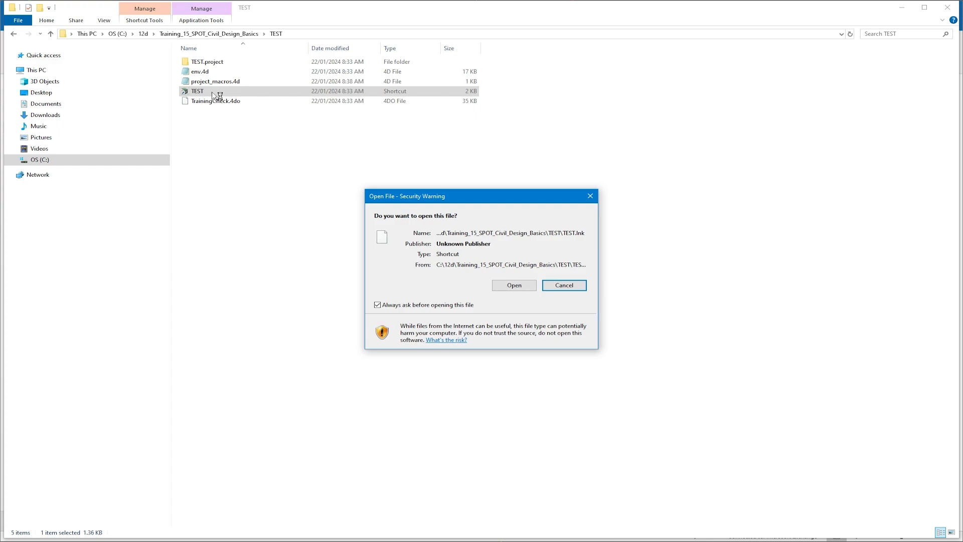
click(529, 286)
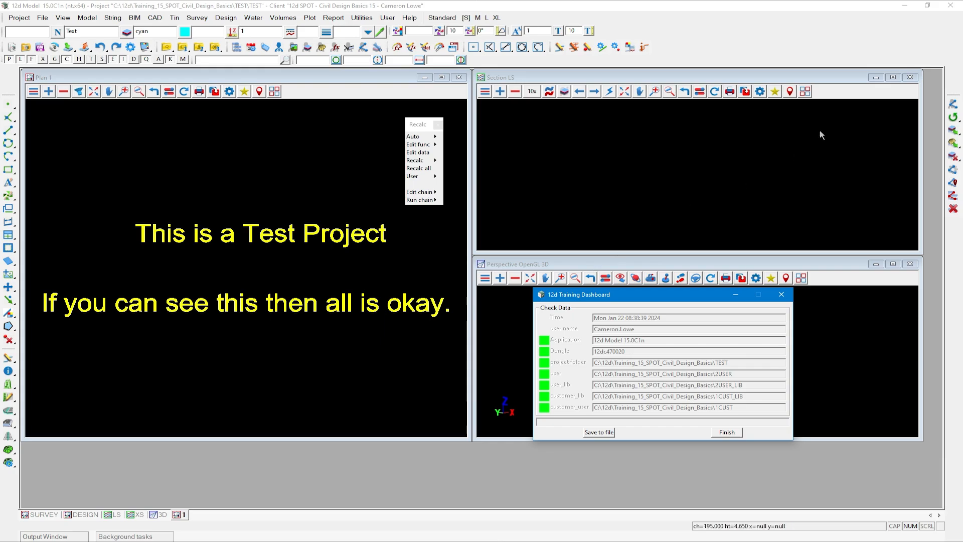
Close the TEST project without saving and return to the Training_15_SPOT_Civil_Design_Basics folder.
click(950, 13)
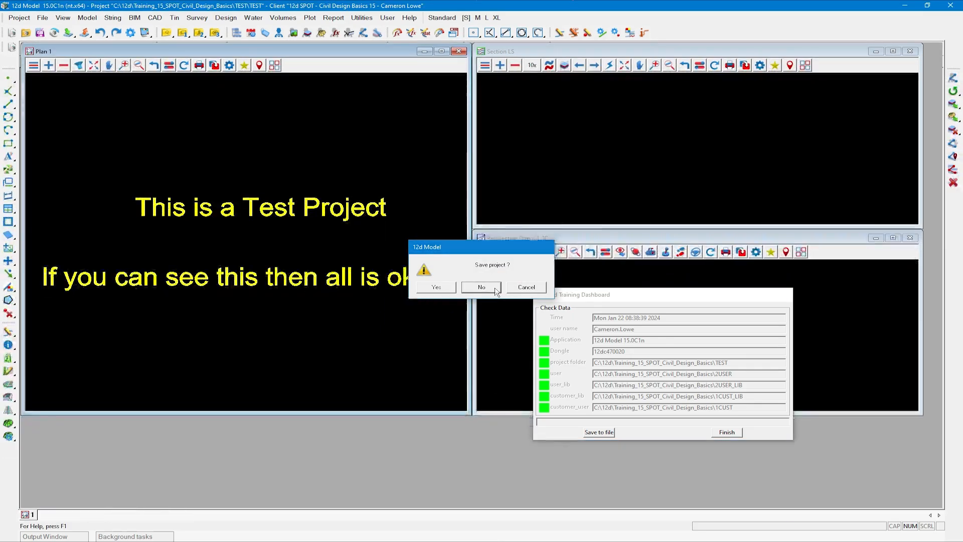
click(495, 291)
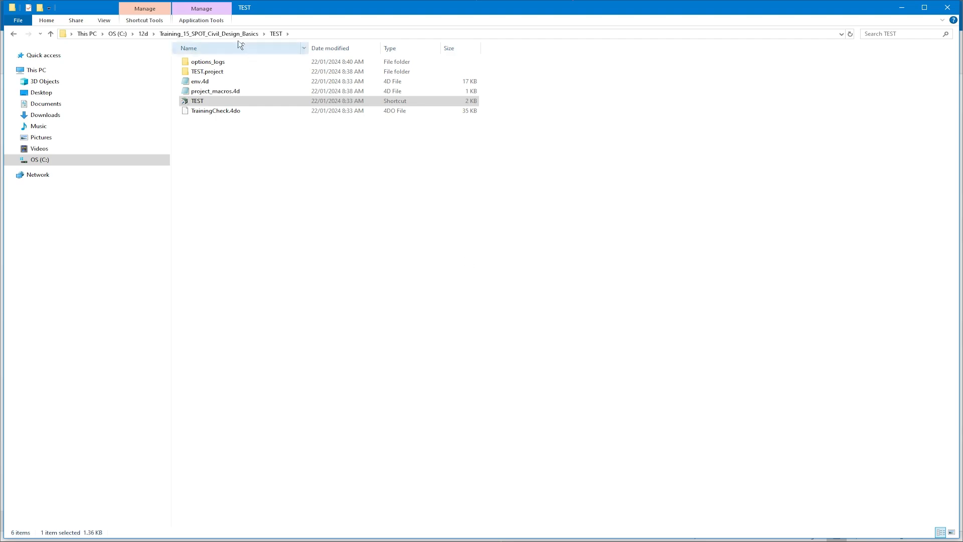
click(215, 33)
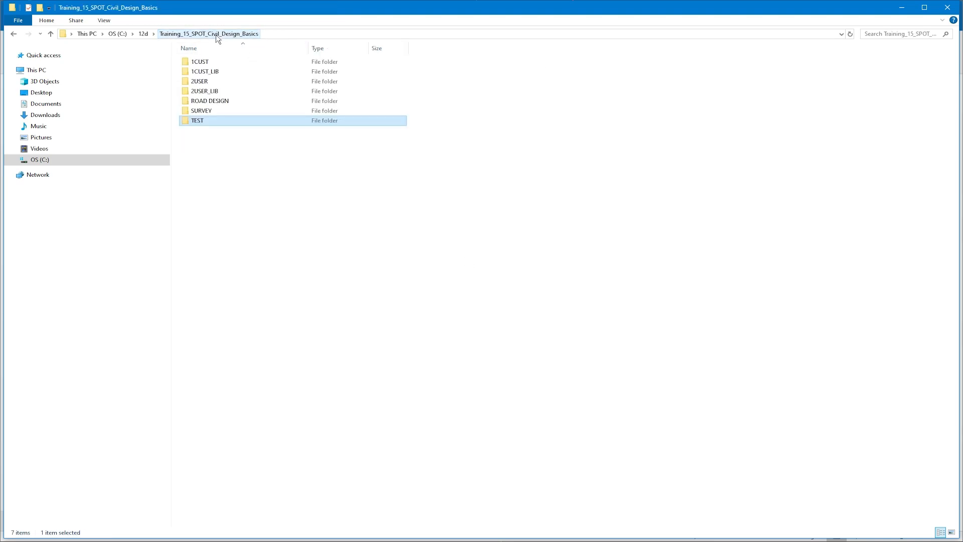
click(312, 205)
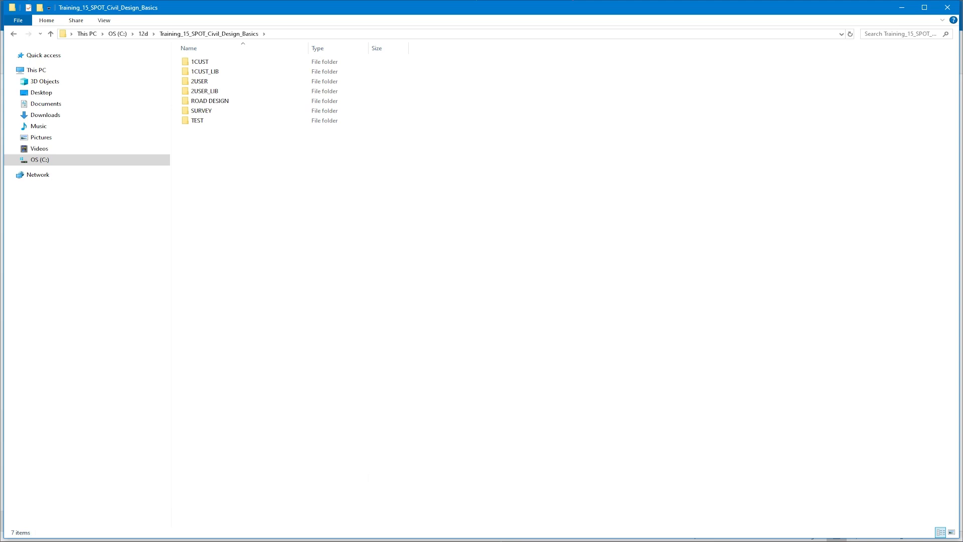
Consult the download notes on the course web page and open the SURVEY project from the course's SURVEY folder, accepting the security warning.
key(alt+Tab)
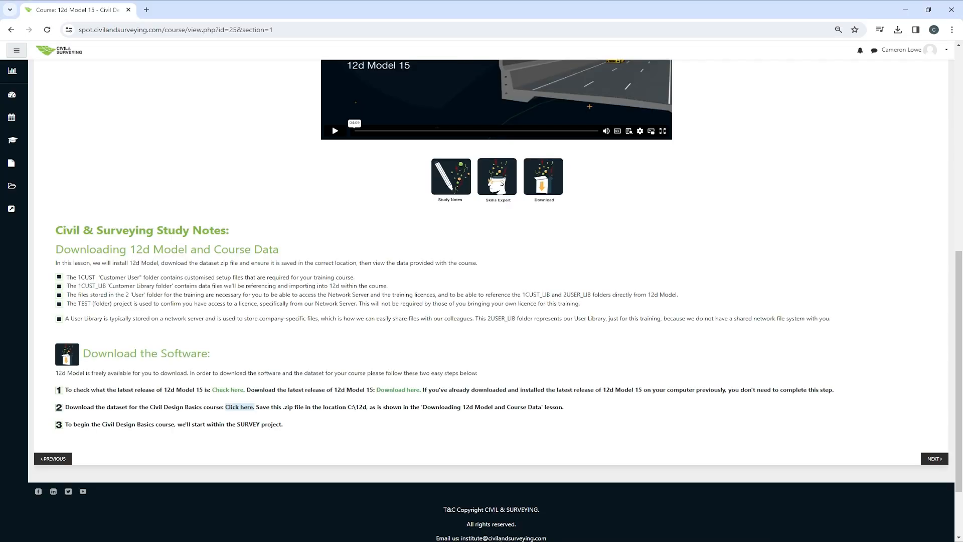
click(295, 446)
key(alt+Tab)
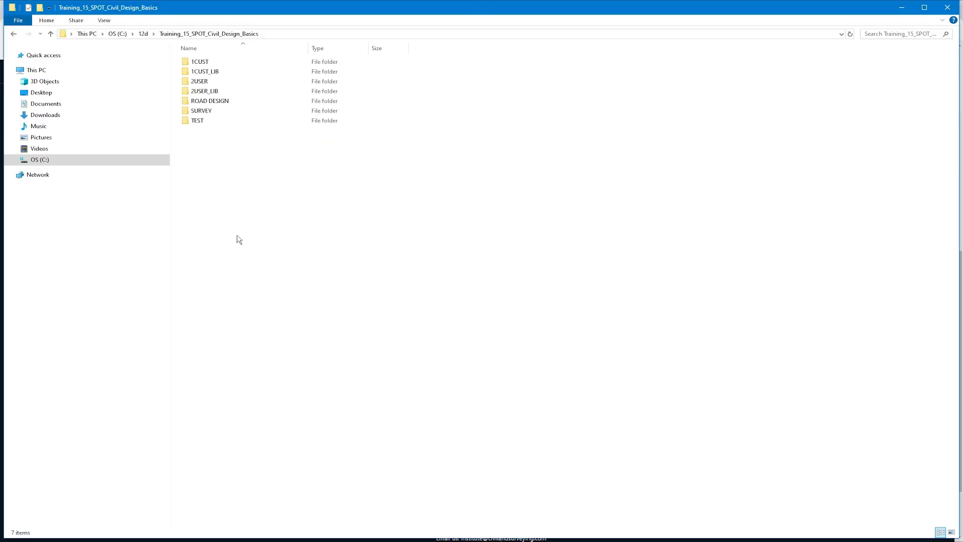
double_click(223, 114)
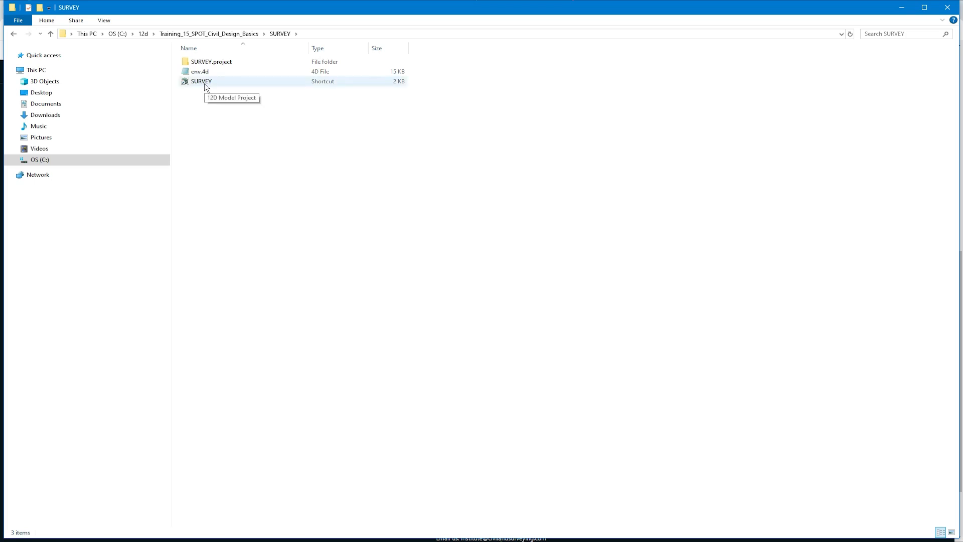
double_click(203, 82)
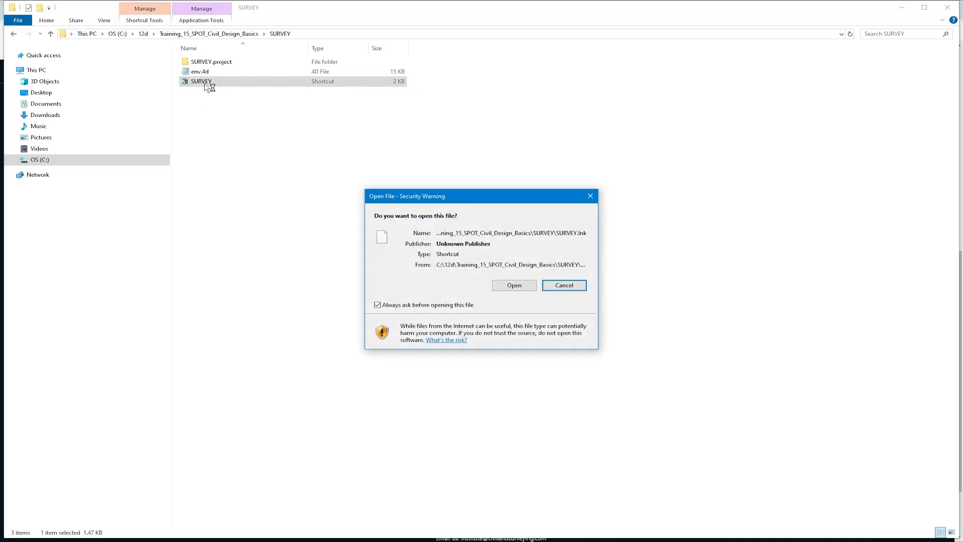
click(533, 284)
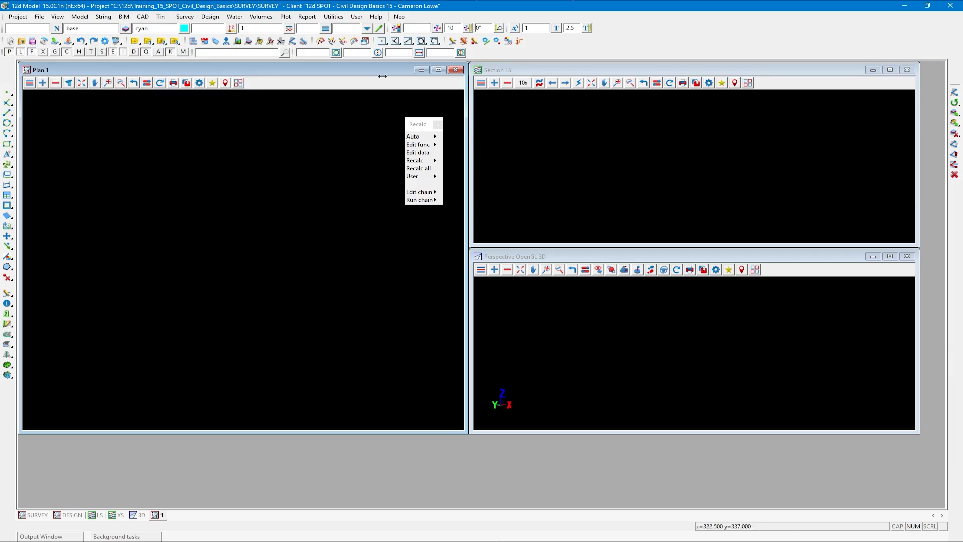
Open the 12d Model Reference manual from the SURVEY project.
click(376, 18)
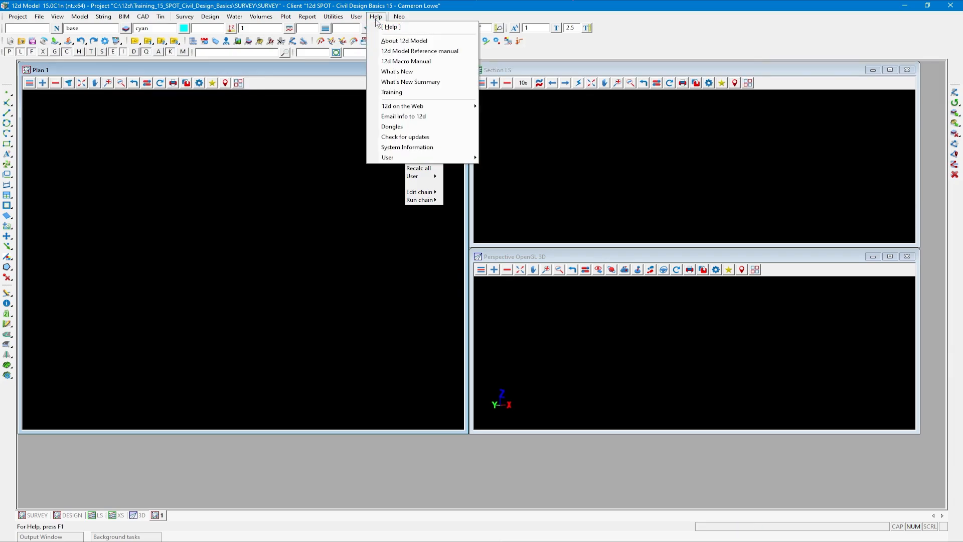
click(439, 44)
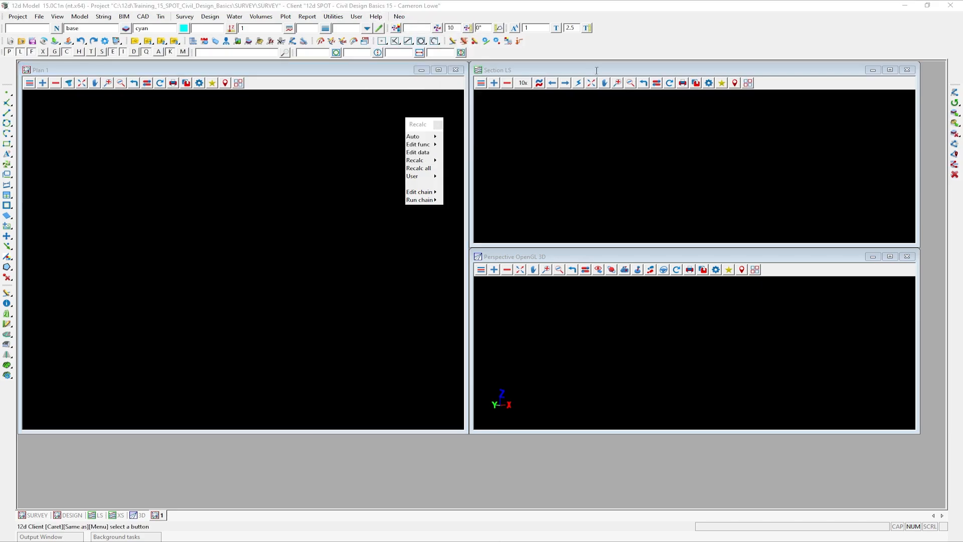